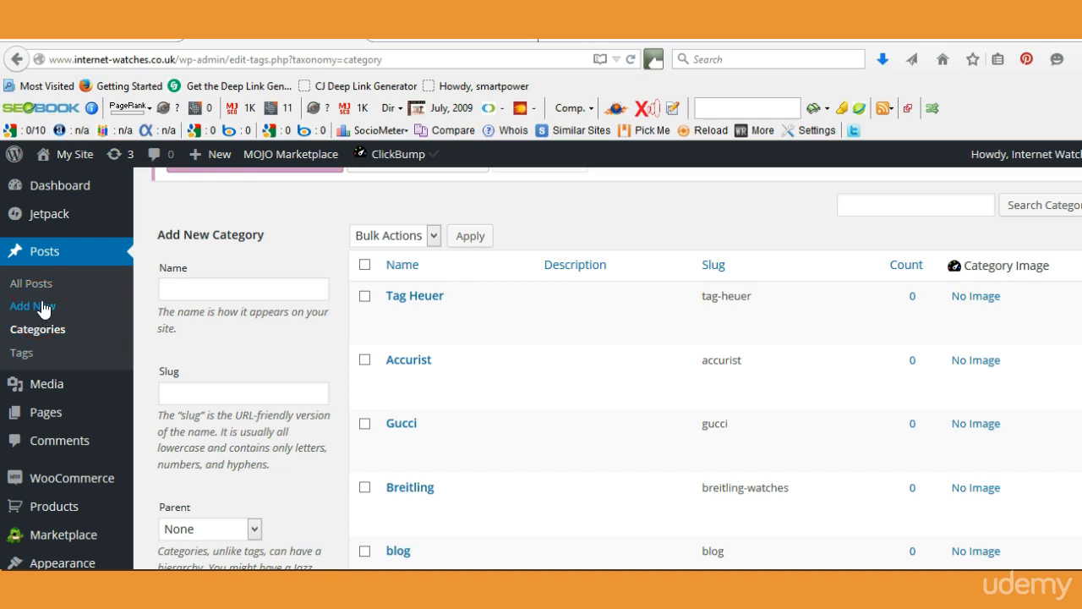
Start a new blog post and place the cursor in its empty content area
click(88, 301)
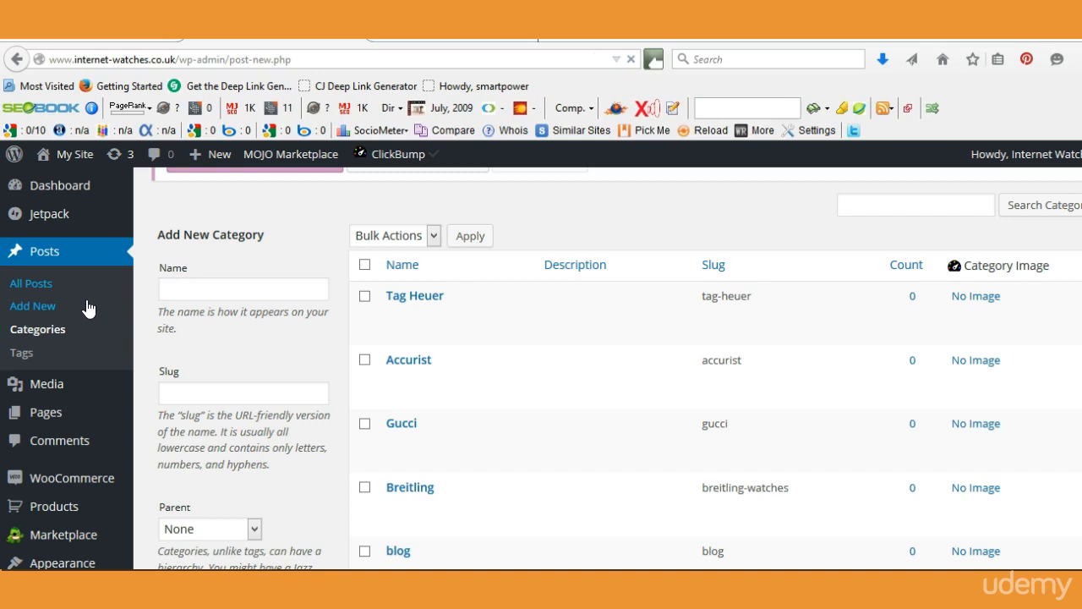
click(361, 456)
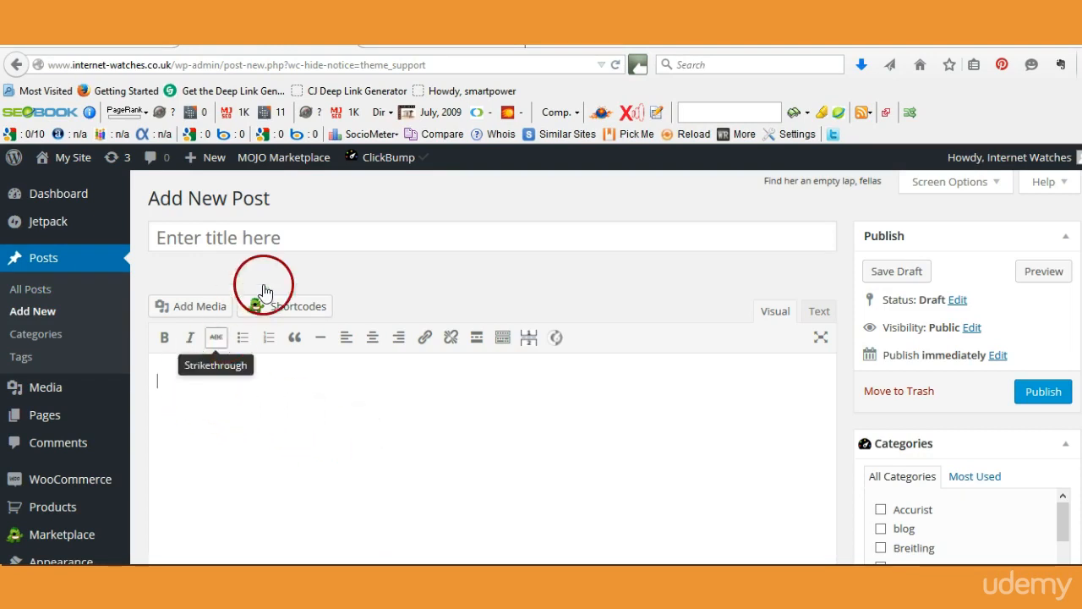
click(374, 243)
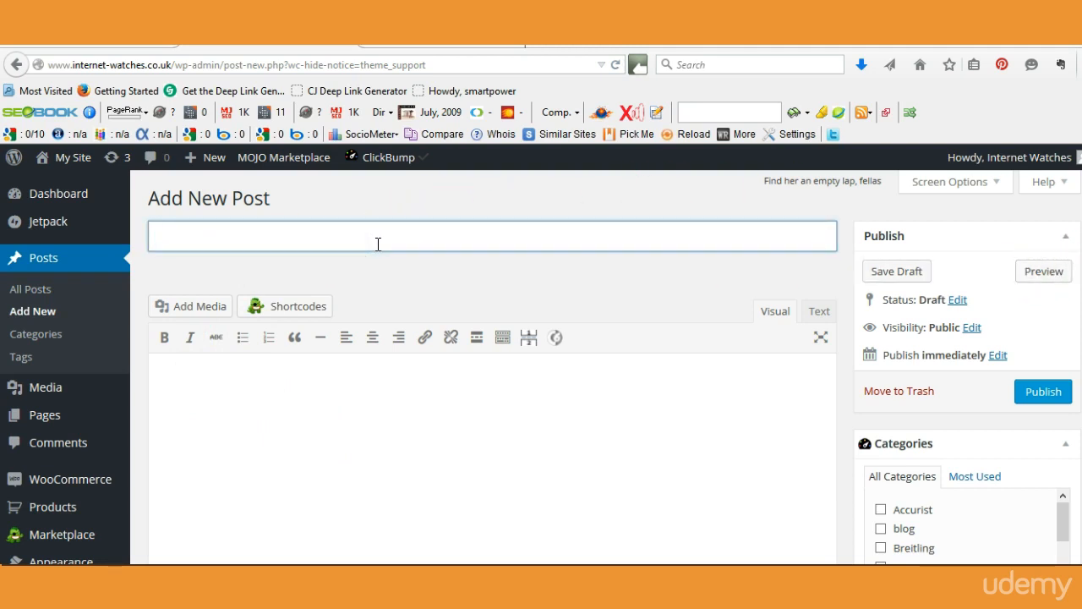
click(367, 440)
click(329, 441)
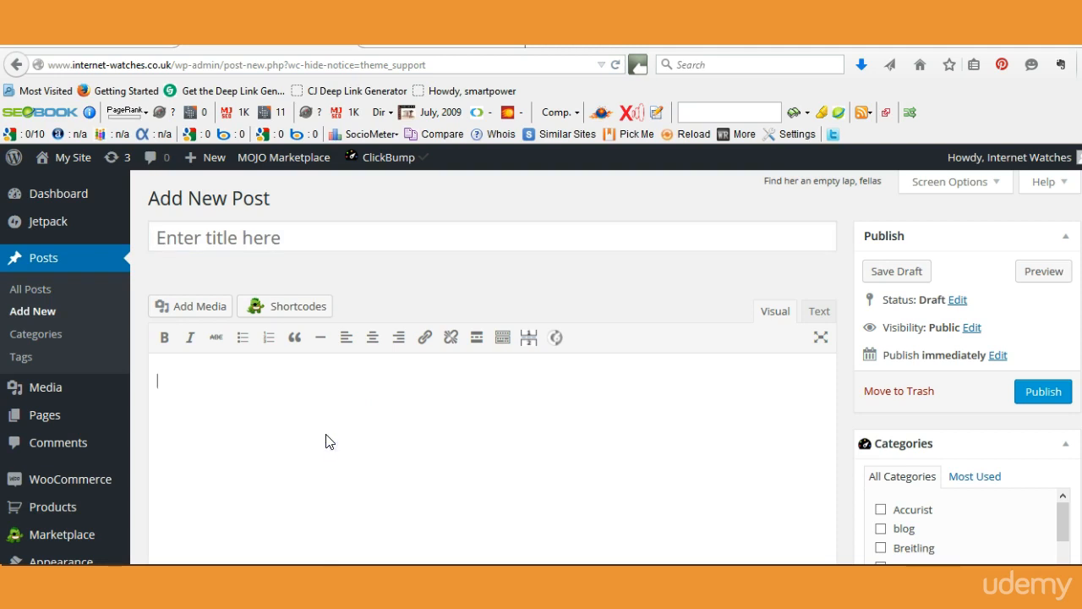
text(jfhdjhfdjfhe)
click(231, 390)
drag(231, 390, 152, 382)
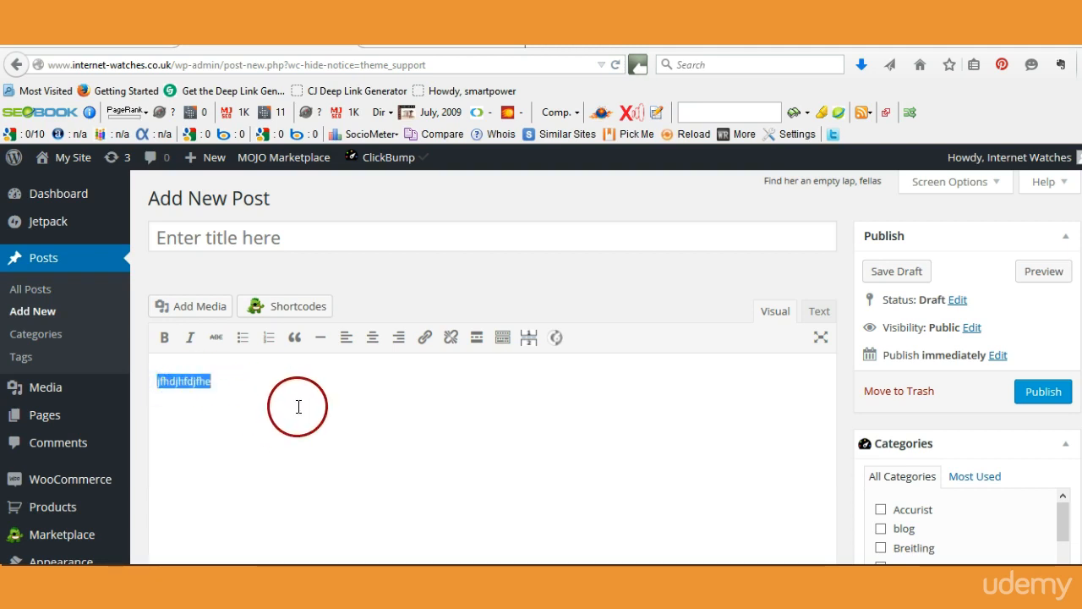
key(BackSpace)
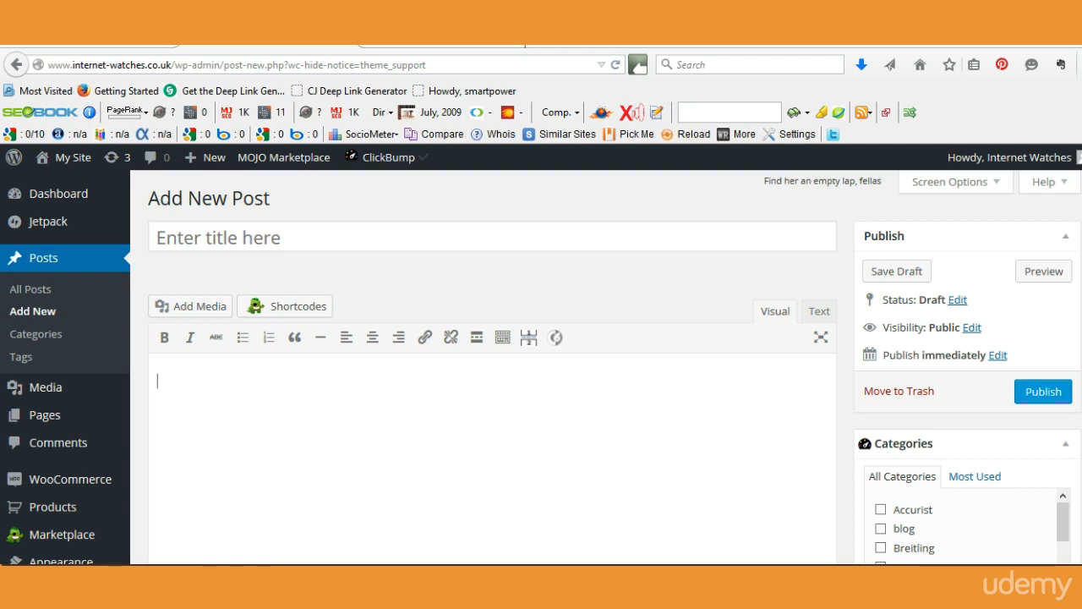
Switch to the blank Notepad document and paste the watch article into it as plain text
click(540, 469)
click(541, 470)
click(683, 584)
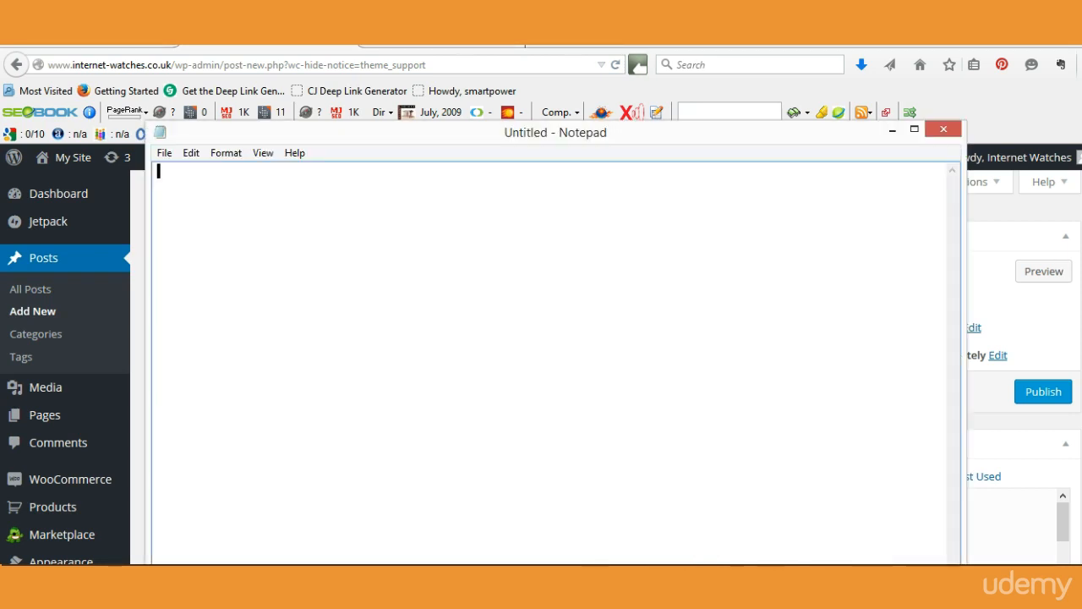
right_click(313, 254)
click(207, 321)
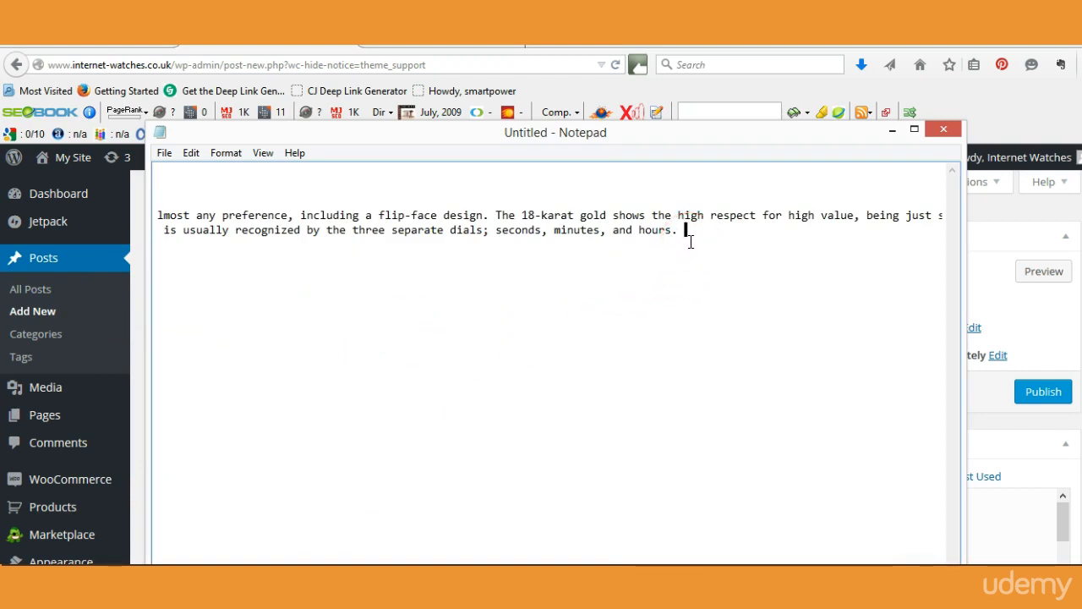
Copy the entire article from Notepad and paste it into the content area of the new post
key(ctrl+a)
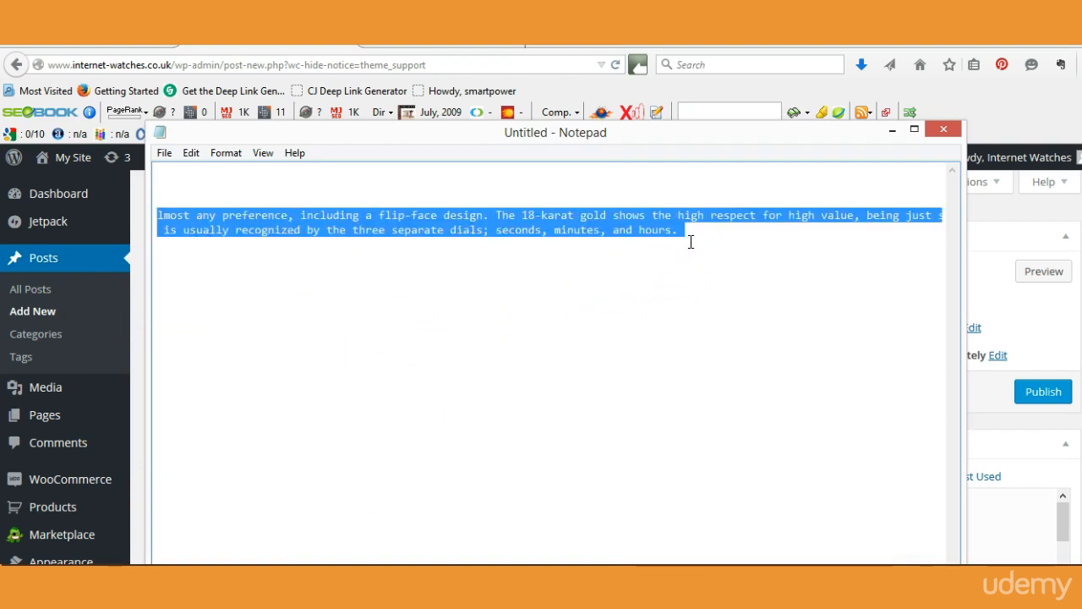
click(893, 131)
click(358, 438)
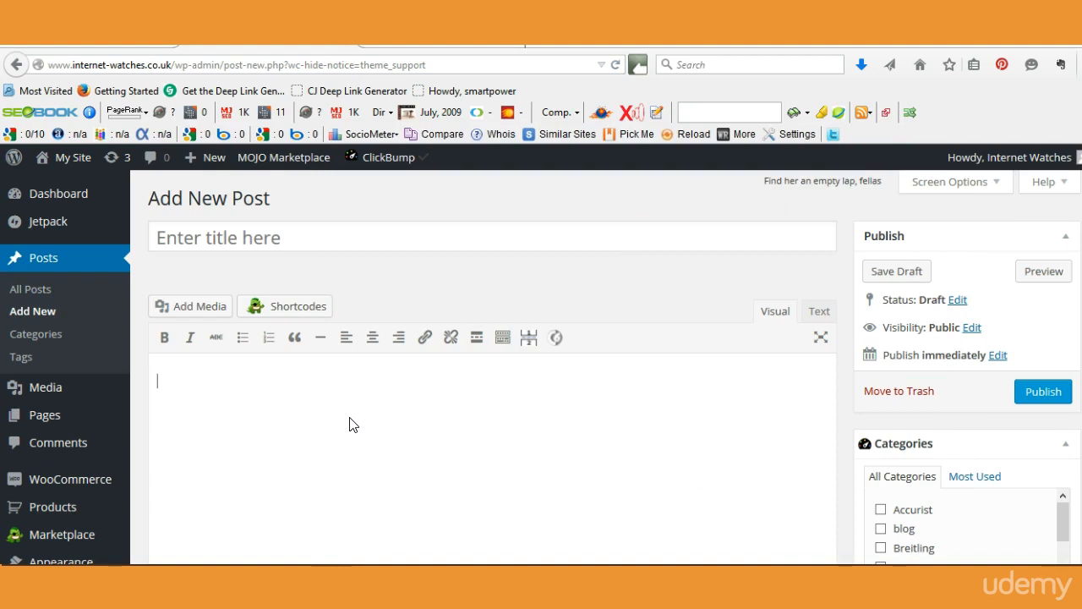
text(What Is In A Rotary 18-Karat Gold Watch  Rotary 18-karat gold watches are known for longevity and beauty. They have functionality for almost any preference, including a flip-face design. The 18-karat gold shows the high respect for high value, being just shy of pure gold. The inner movements are Quartz. There are two kinds of bands, leather or metal. The metal is a mix of a gold blend or stainless steel. Some are two-toned which allows versatility, glamour, poise and even calmness. Leather bands are in brown or black with a traditional buckle. Beautifully decorated, the faces may present mother of pearl or black, among the favorites. They can be adorned with gold or black dominating roman numerals. Some of the faces are lined with sparkle from zirconia's stones. A wonderful feature on some styles is the date function. It may take the place of the III or IV in certain watches. Differences may include a separate dial for the second hand. A popular characteristic for many of the men's Rotary 18 karat gold watch is the chronograph feature. Stated simply, this feature blends the timepiece with a stopwatch all in one device. This particular design is usually recognized by the three separate dials; seconds, minutes, and hours.)
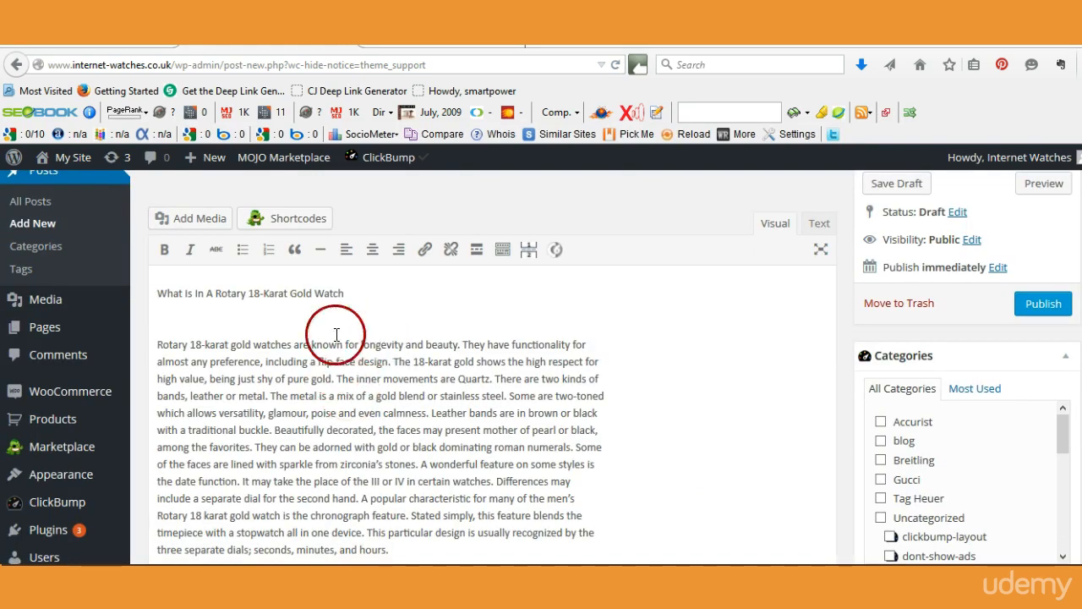
Cut the heading "What Is In A Rotary 18-Karat Gold Watch" from the post content and paste it as the post title
drag(357, 299, 157, 294)
right_click(213, 320)
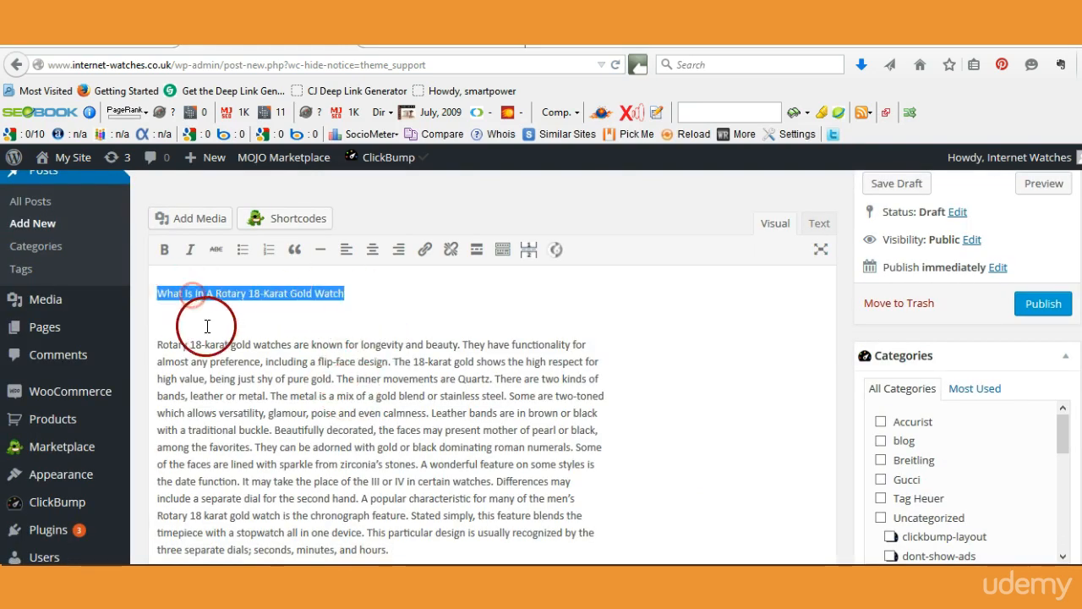
click(230, 329)
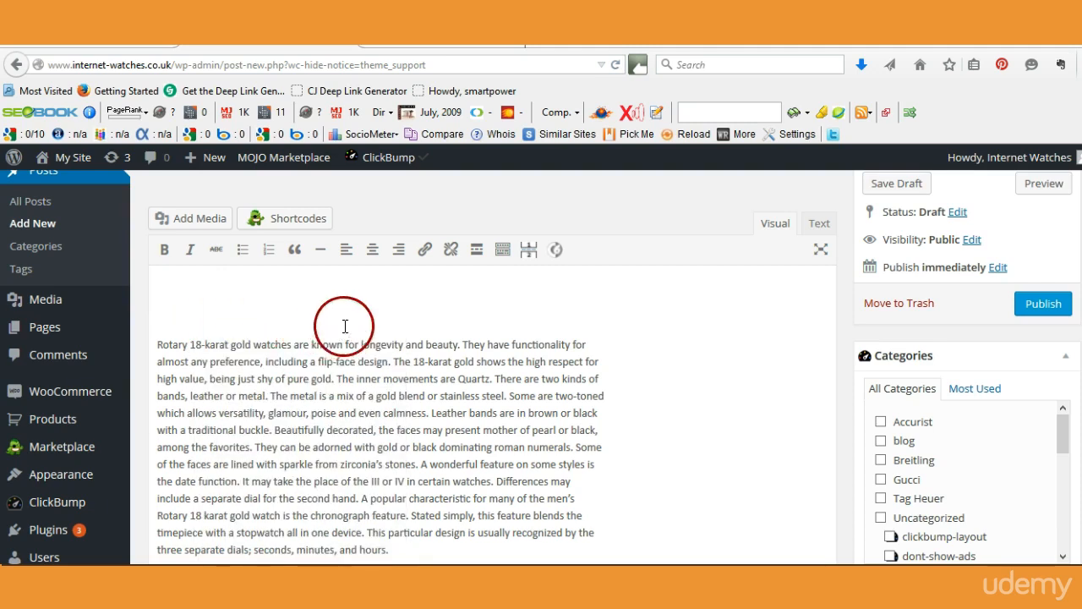
scroll(745, 326, up, 2)
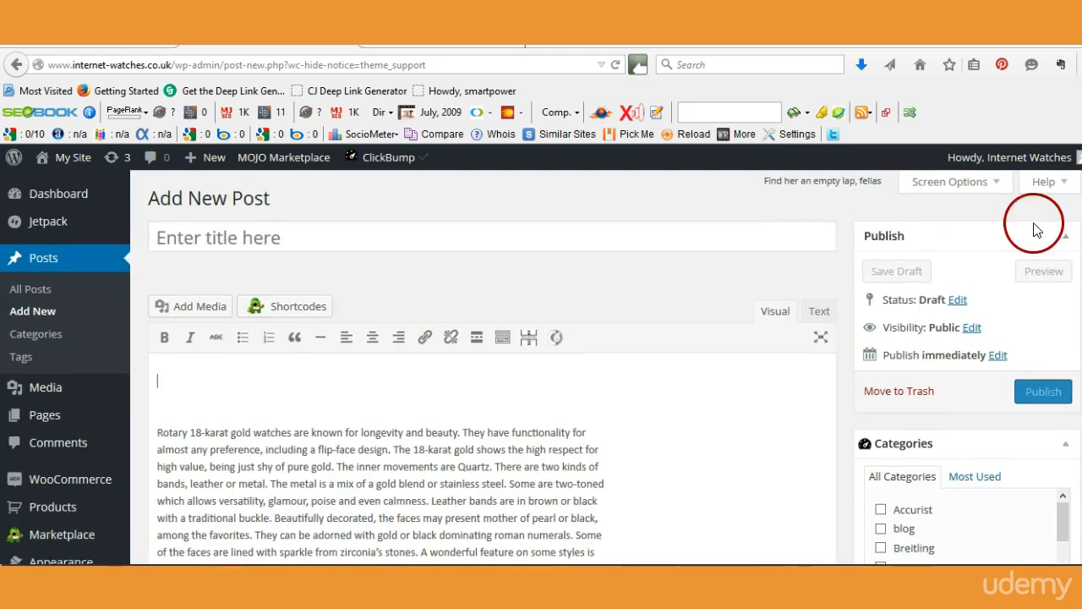
click(327, 232)
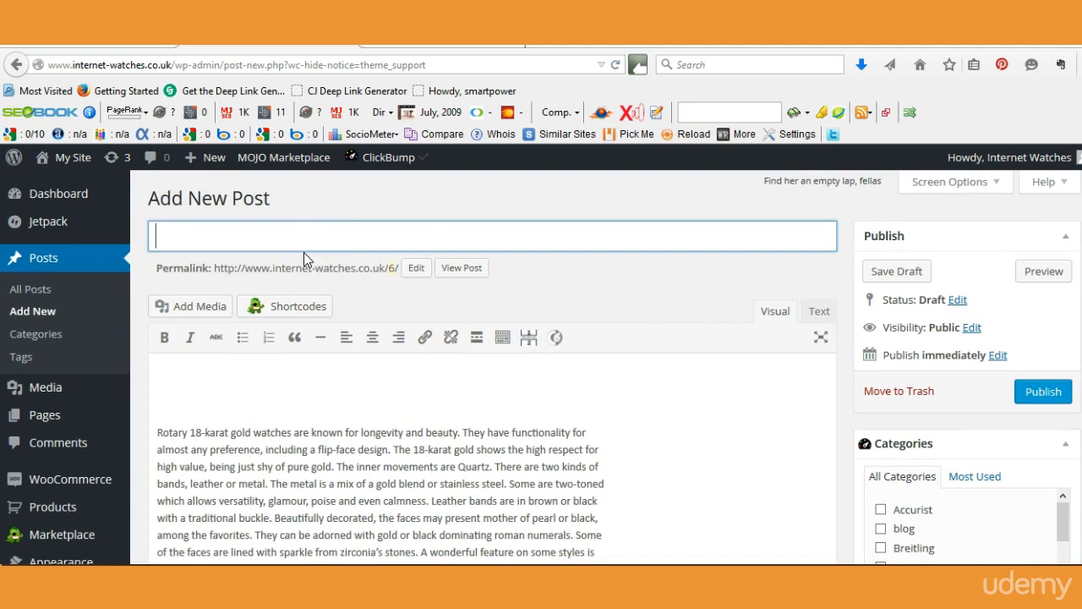
key(ctrl+v)
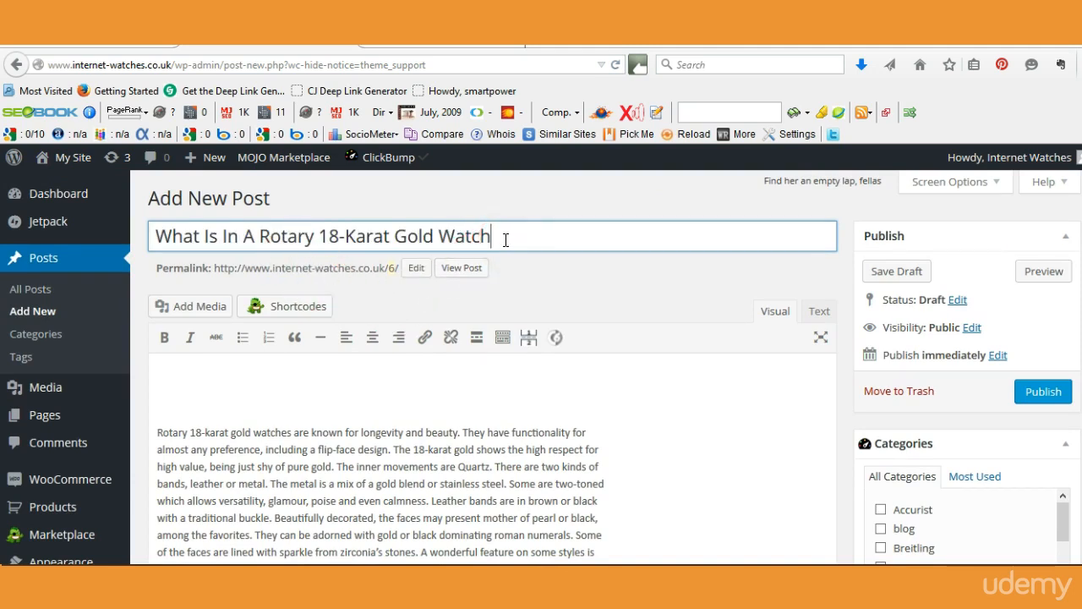
Copy the post title and use it as the permalink slug, "What Is In A Rotary 18-Karat Gold Watch"
drag(507, 238, 109, 223)
right_click(263, 243)
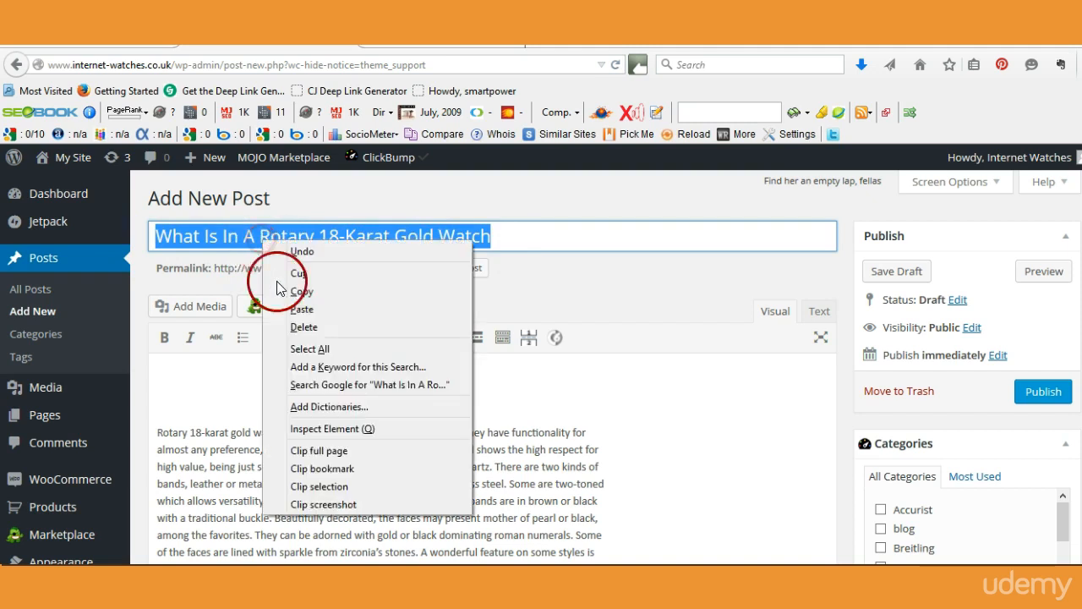
click(302, 292)
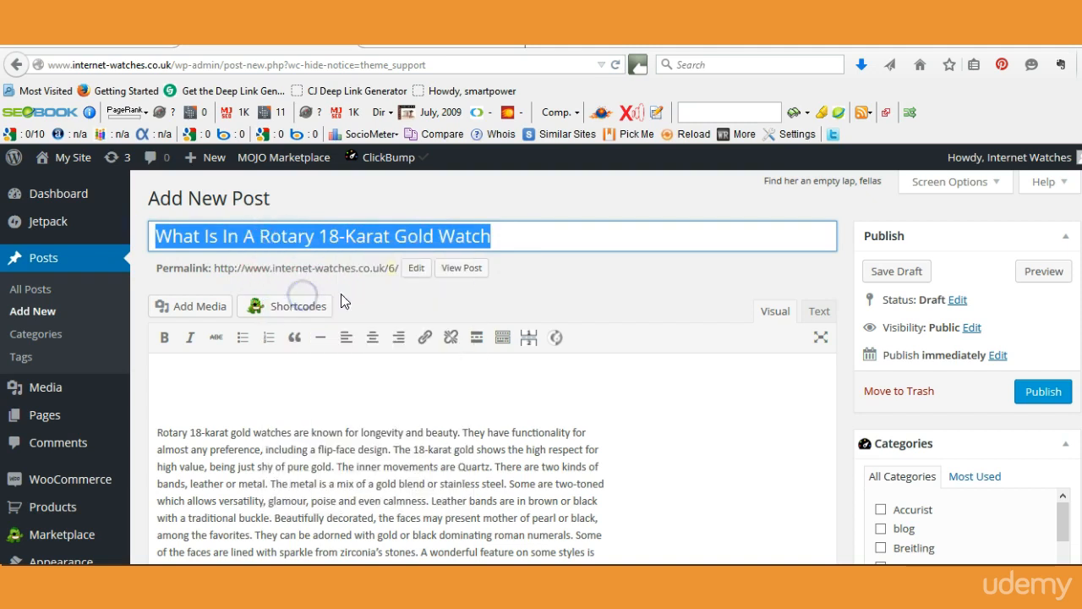
click(416, 268)
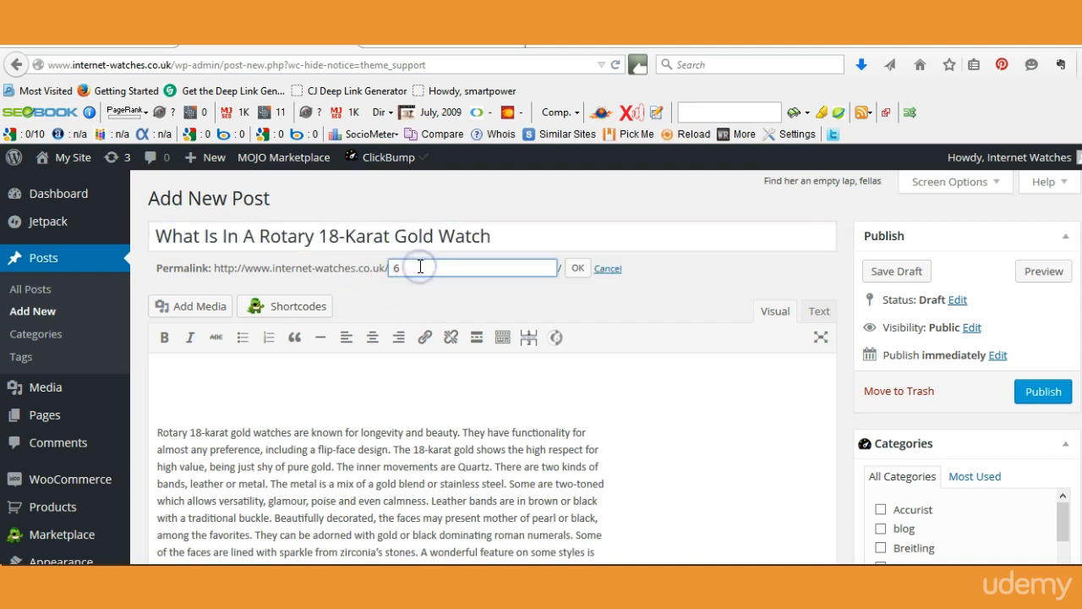
click(609, 269)
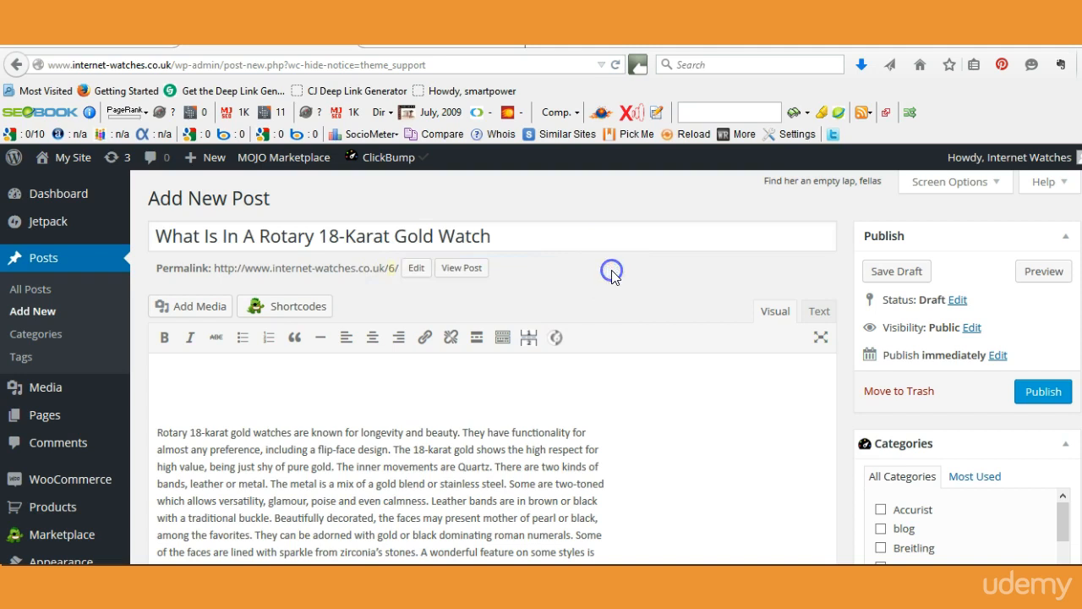
click(416, 268)
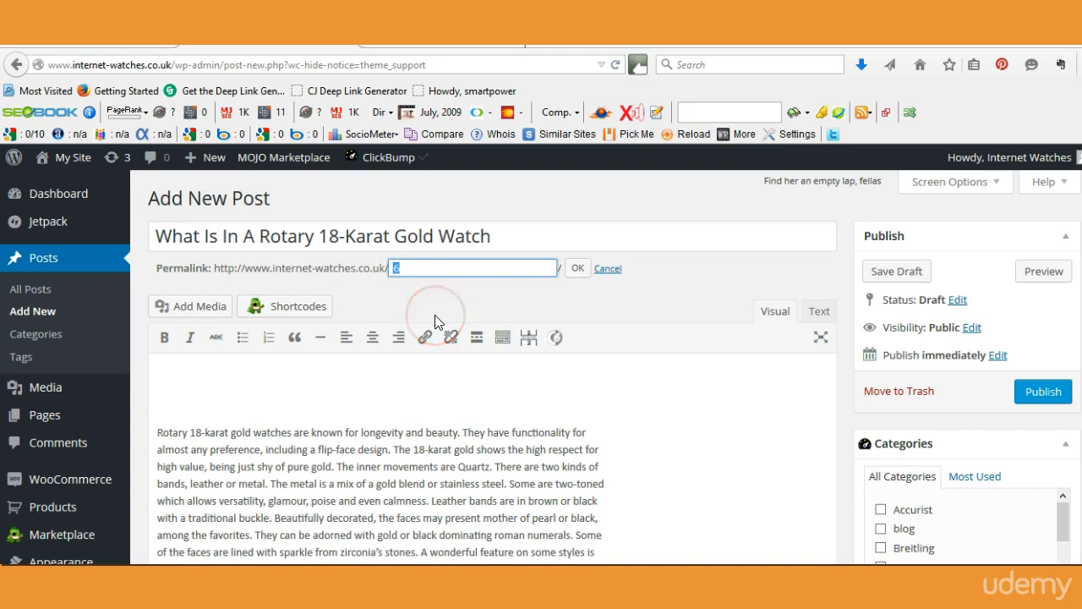
key(ctrl+v)
drag(448, 270, 308, 265)
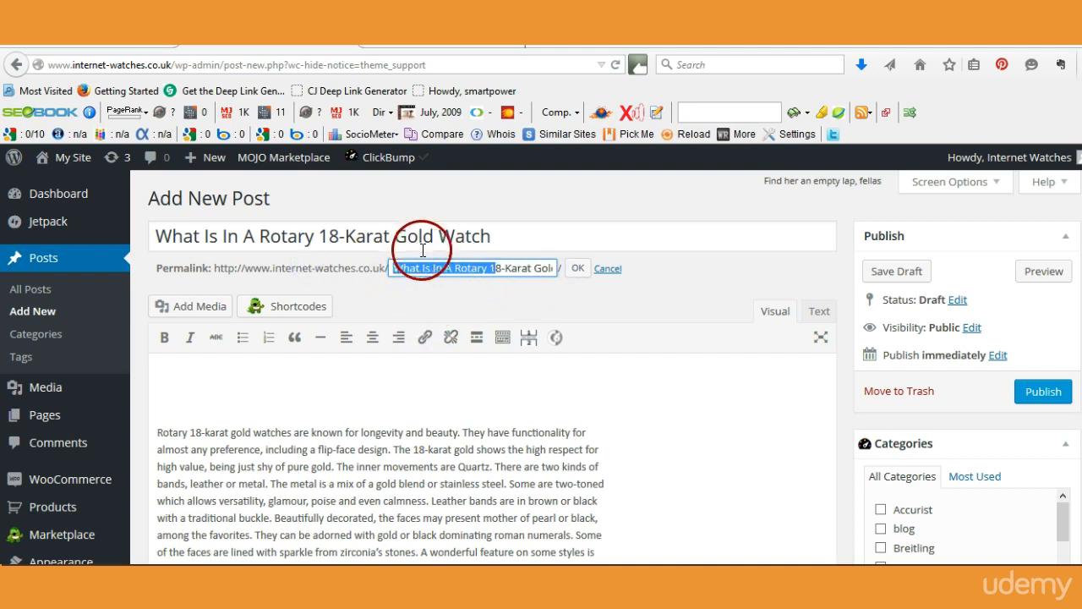
click(481, 268)
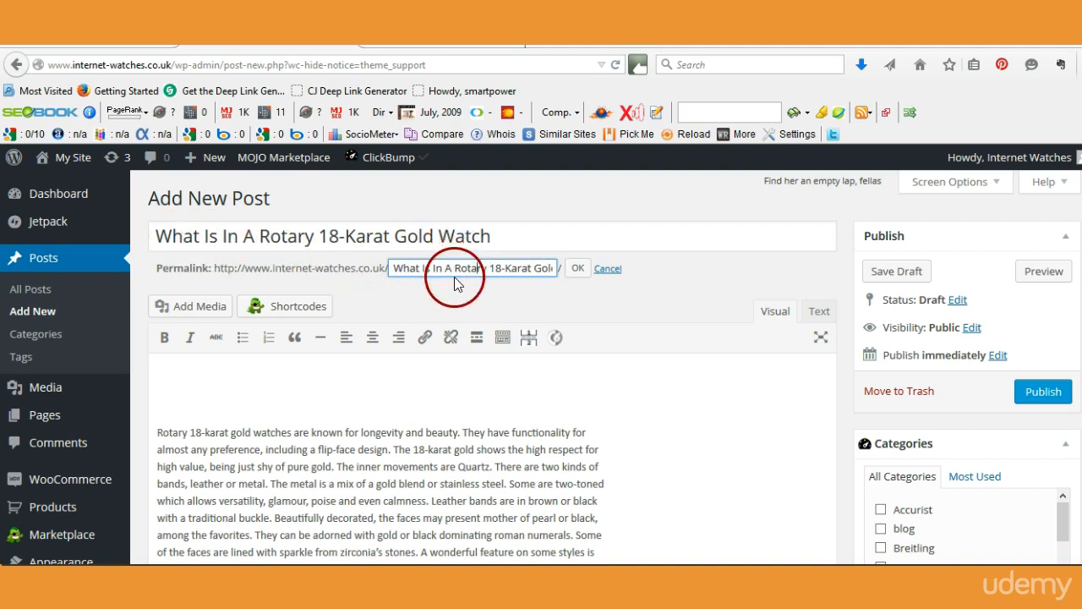
click(578, 268)
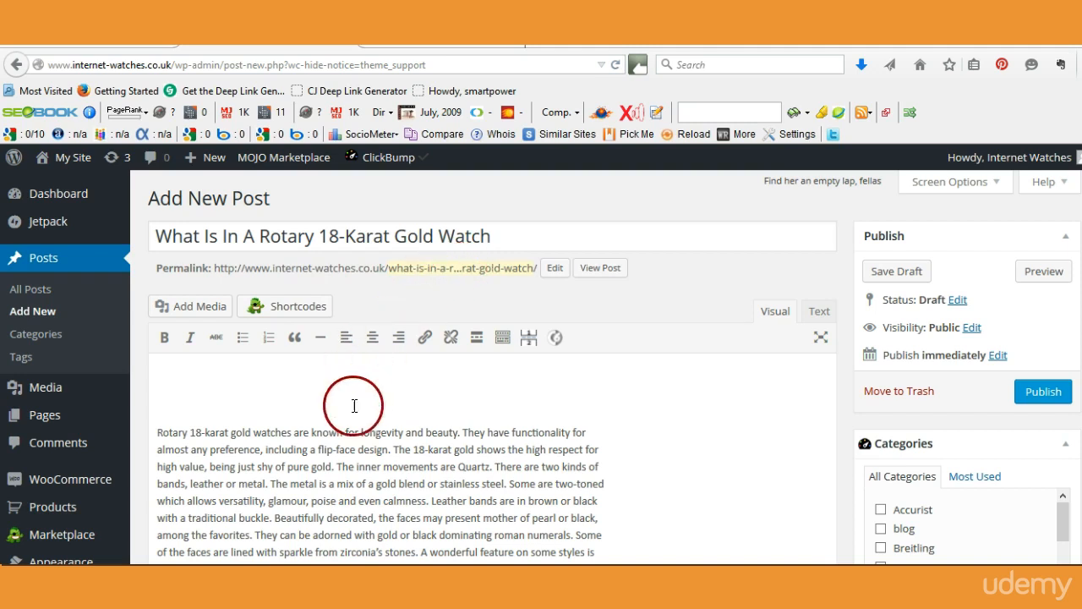
Remove the blank lines above the first paragraph of the post content
click(335, 388)
key(Delete)
scroll(355, 369, down, 2)
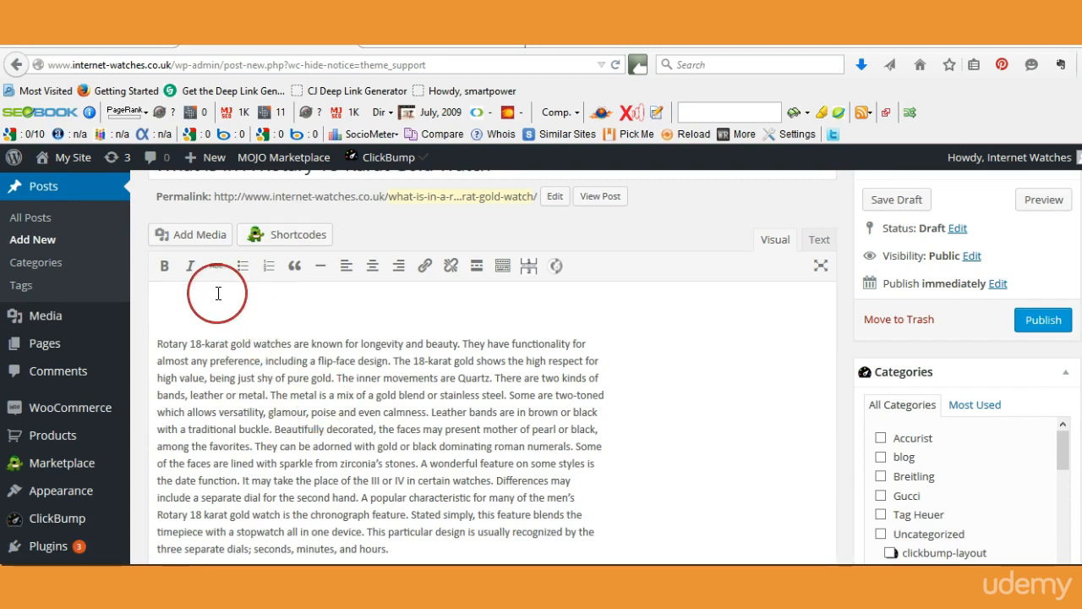
key(Delete)
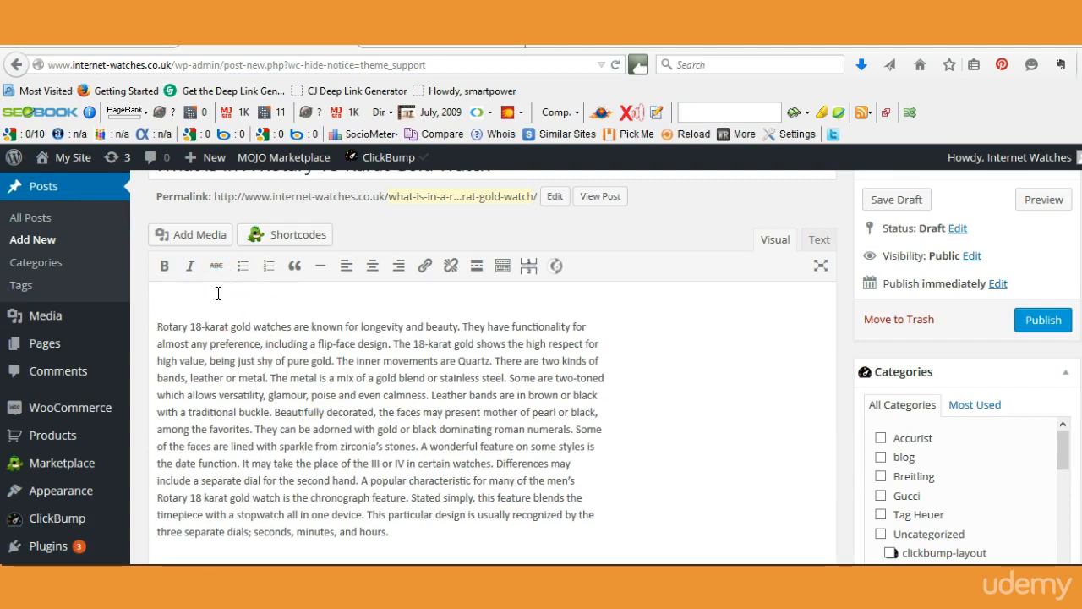
key(Delete)
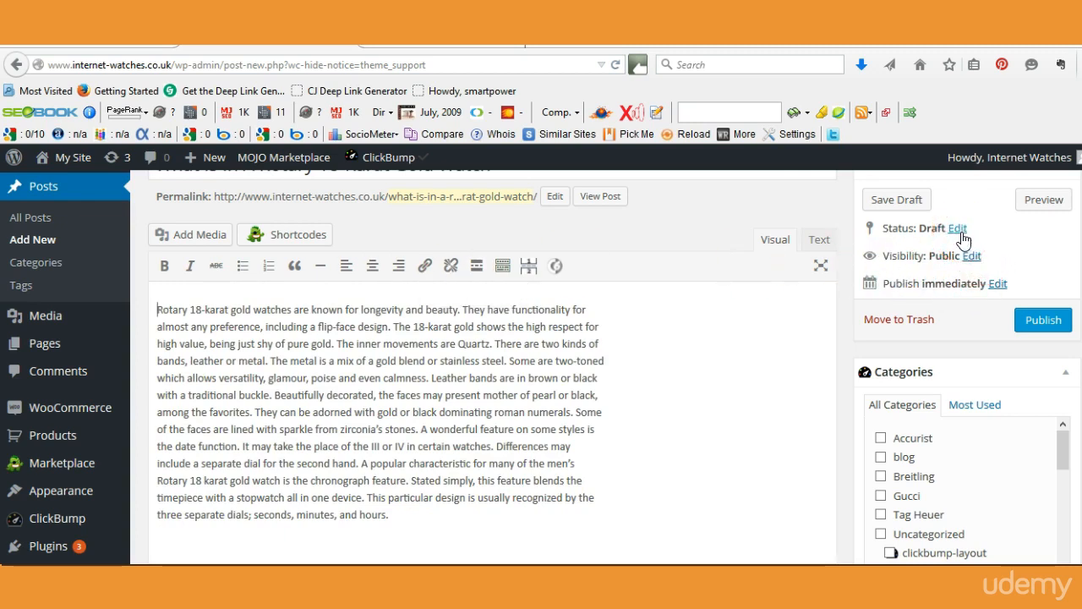
Open the post's publication date and time for editing
click(998, 284)
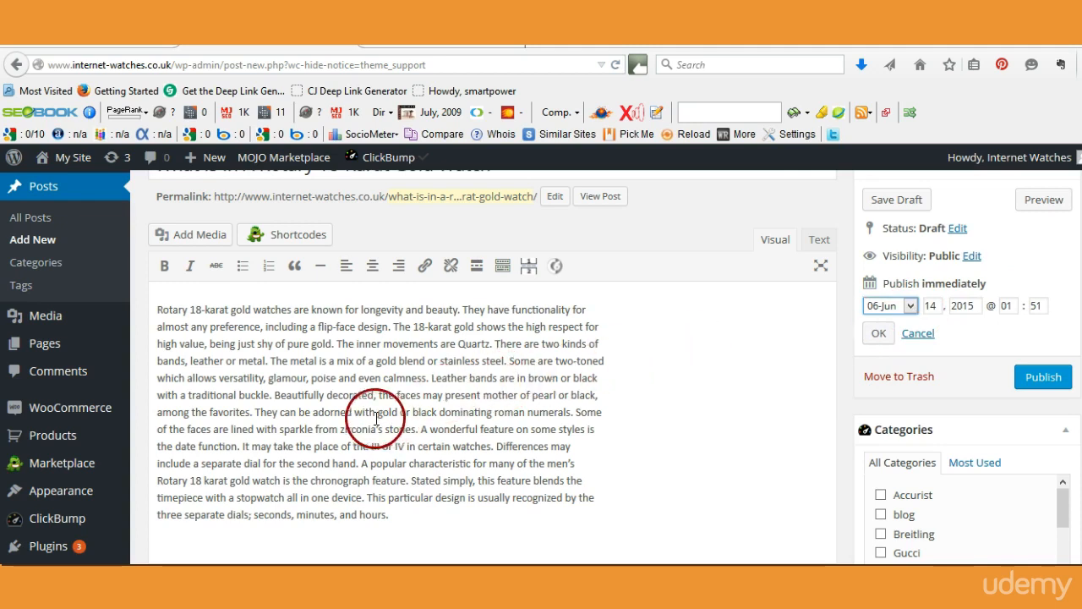
Split the article into three paragraphs, breaking before "The metal is a mix" and before "A wonderful feature"
click(274, 362)
click(272, 362)
key(Return)
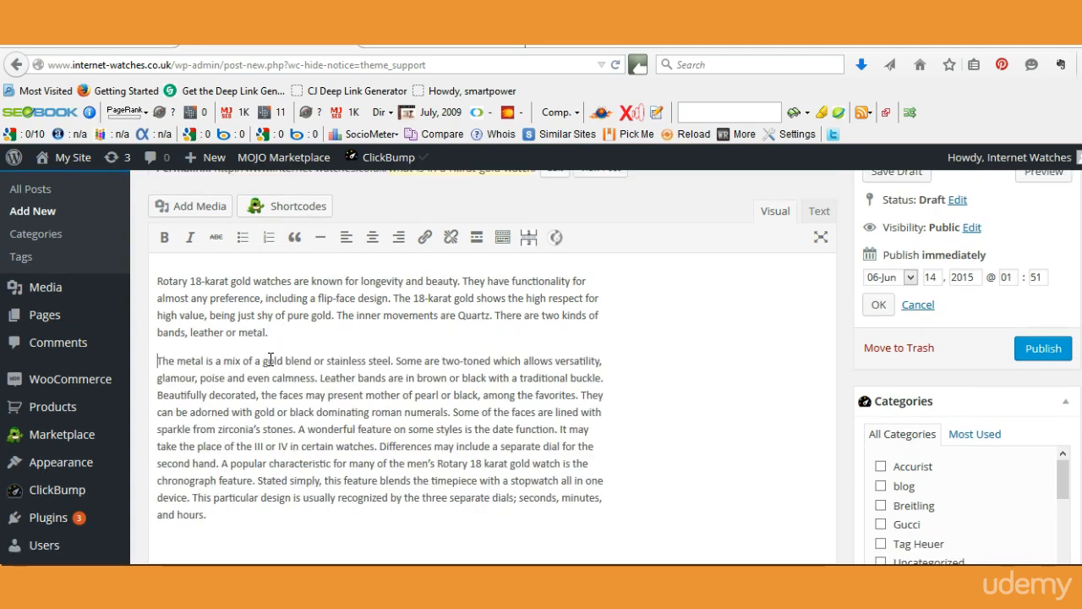
click(298, 433)
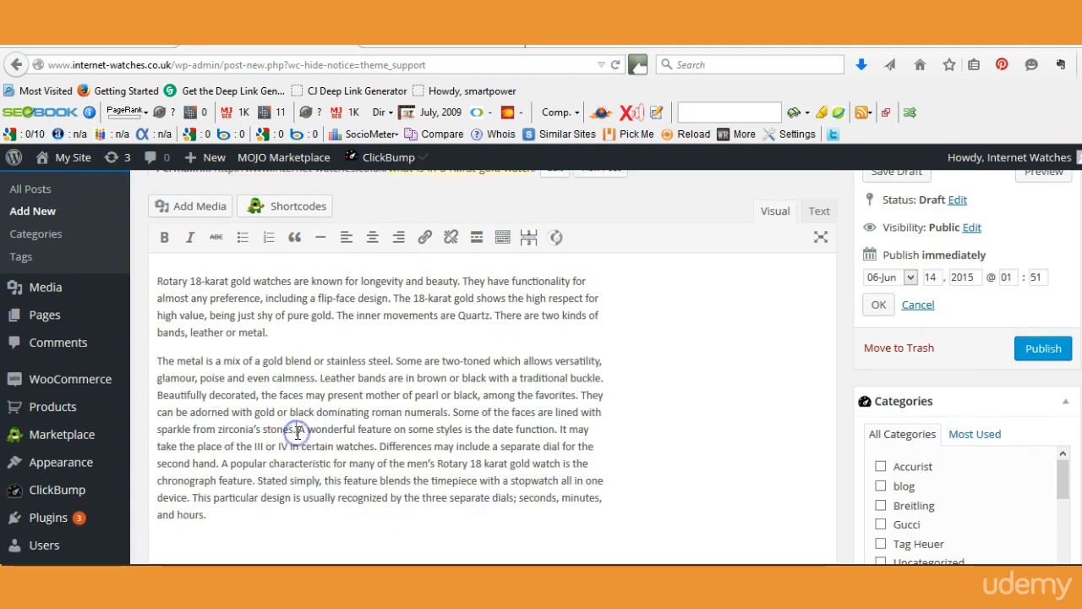
key(Return)
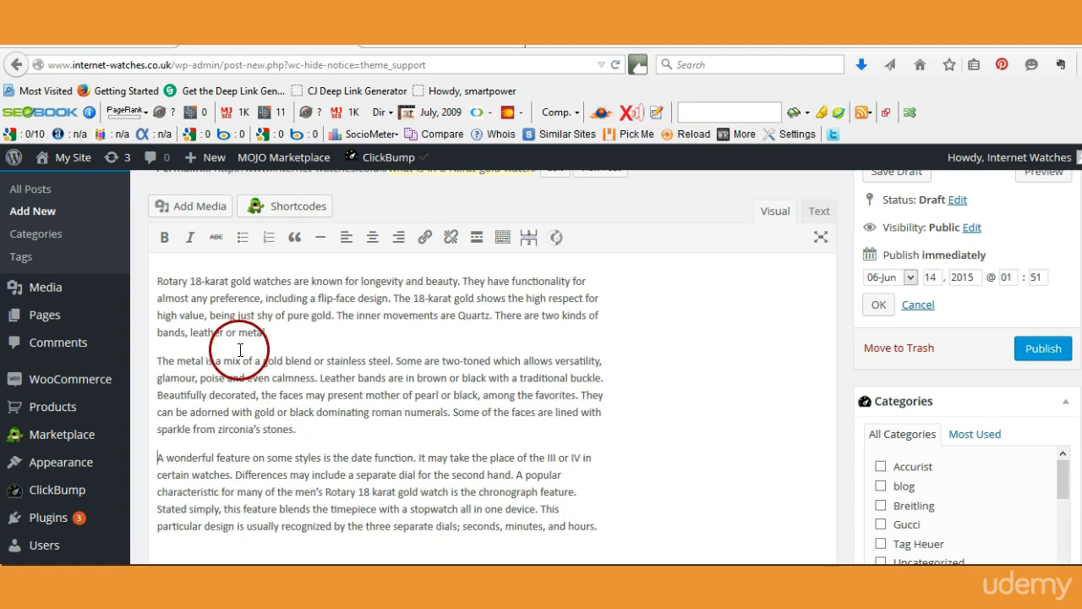
Preview the draft post on the site, look through its layout, and return to the post editor
scroll(930, 279, up, 1)
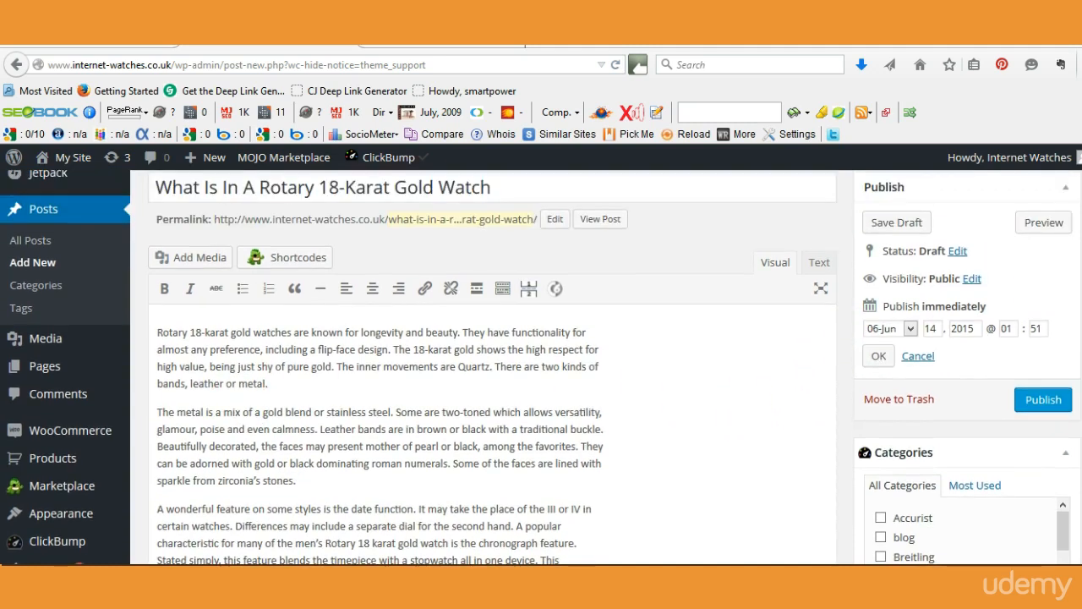
click(1053, 230)
click(1051, 227)
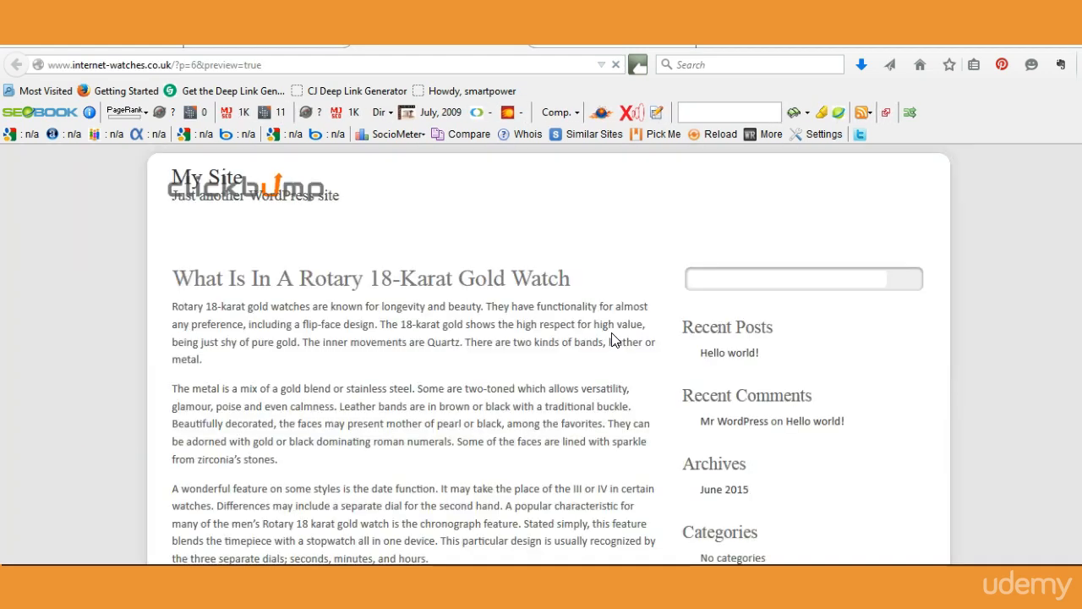
scroll(376, 314, down, 2)
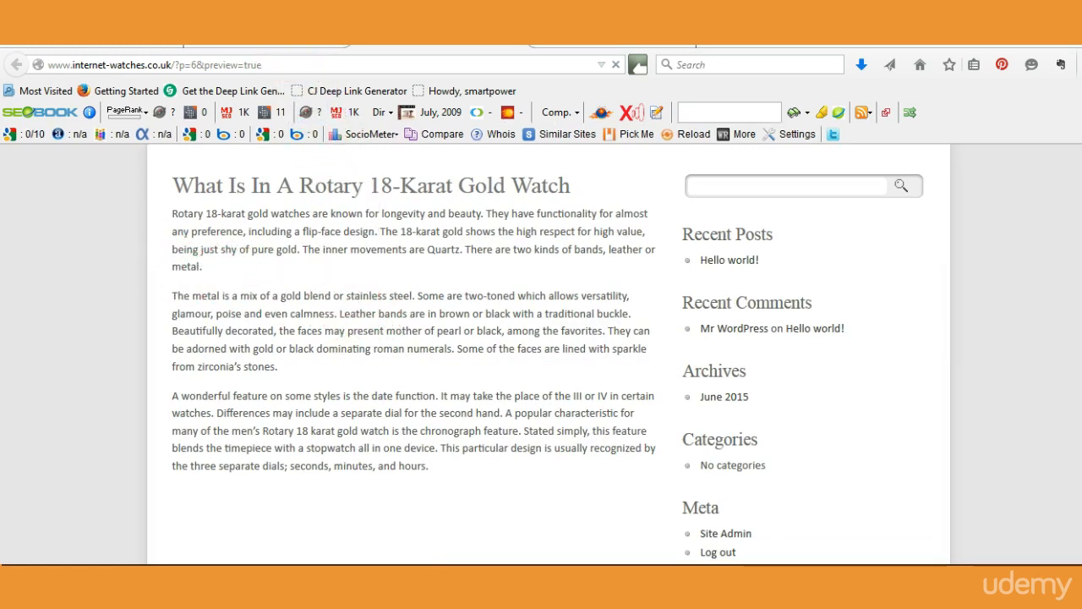
click(269, 40)
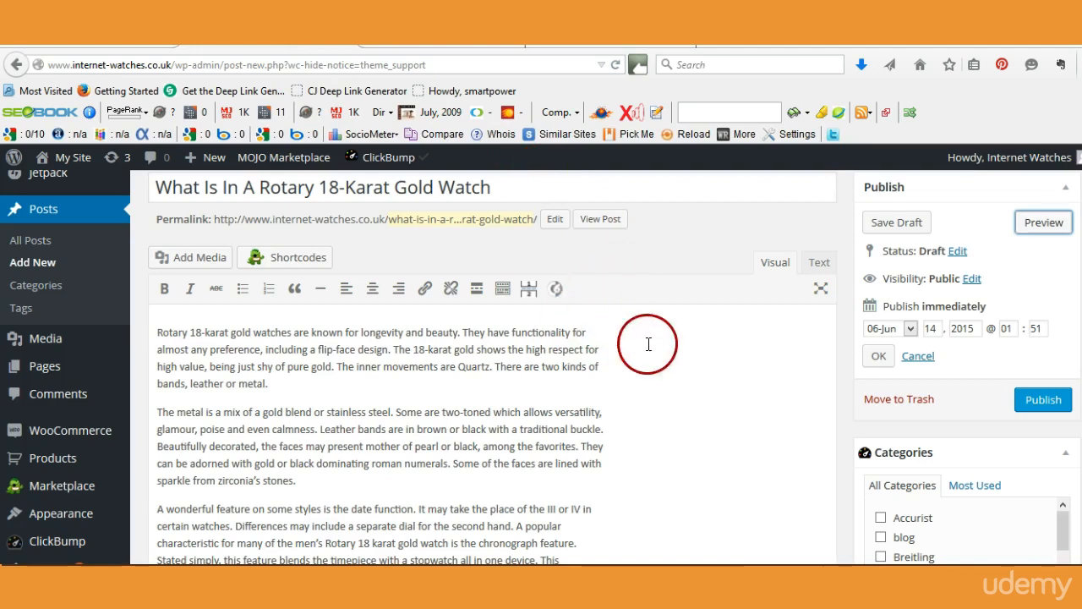
scroll(541, 368, down, 3)
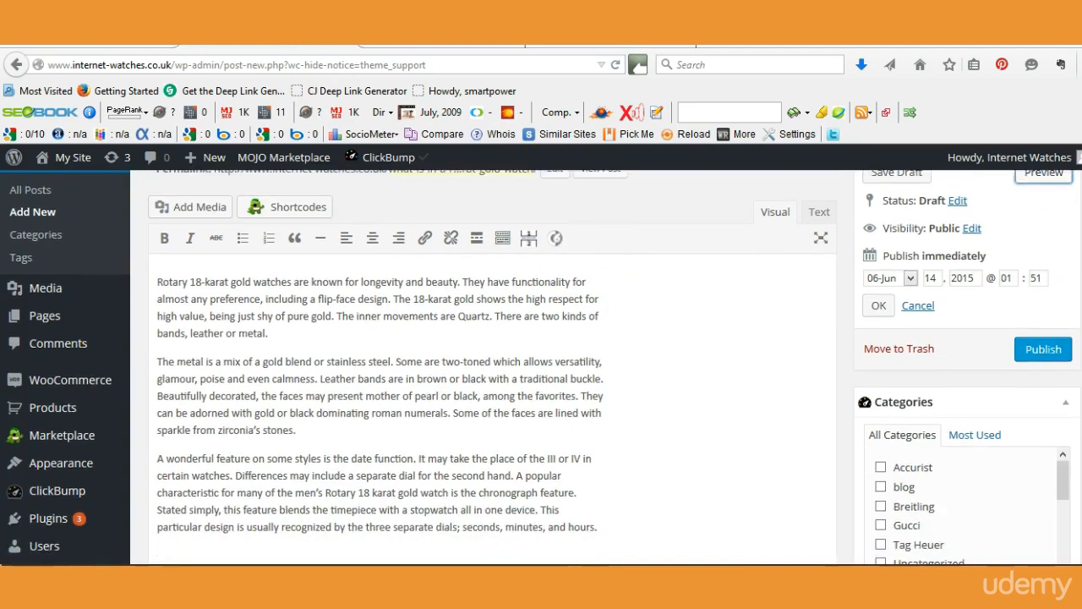
scroll(541, 368, down, 1)
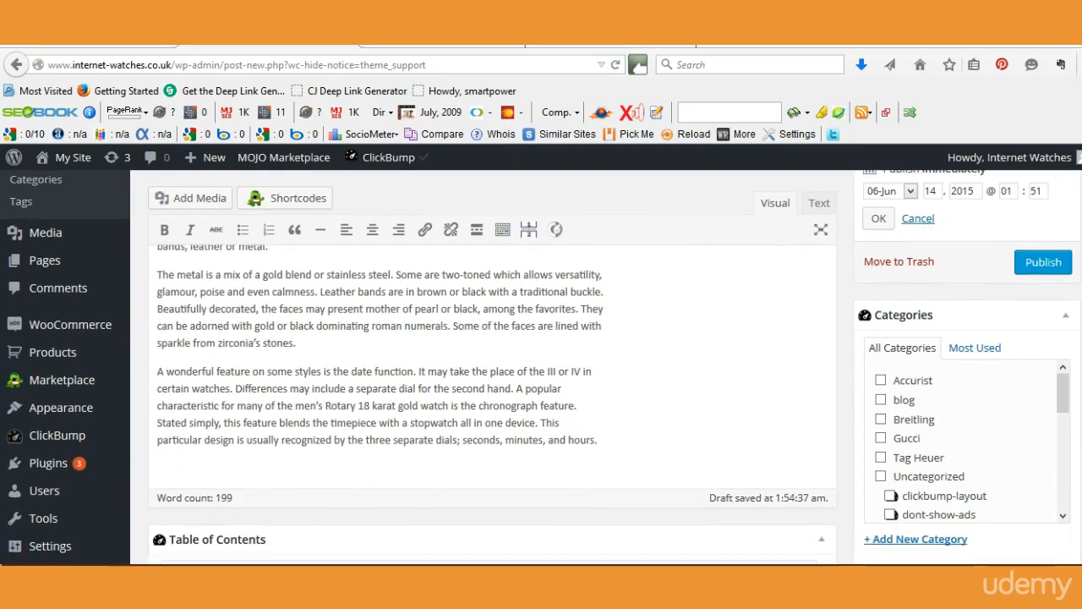
scroll(541, 368, down, 1)
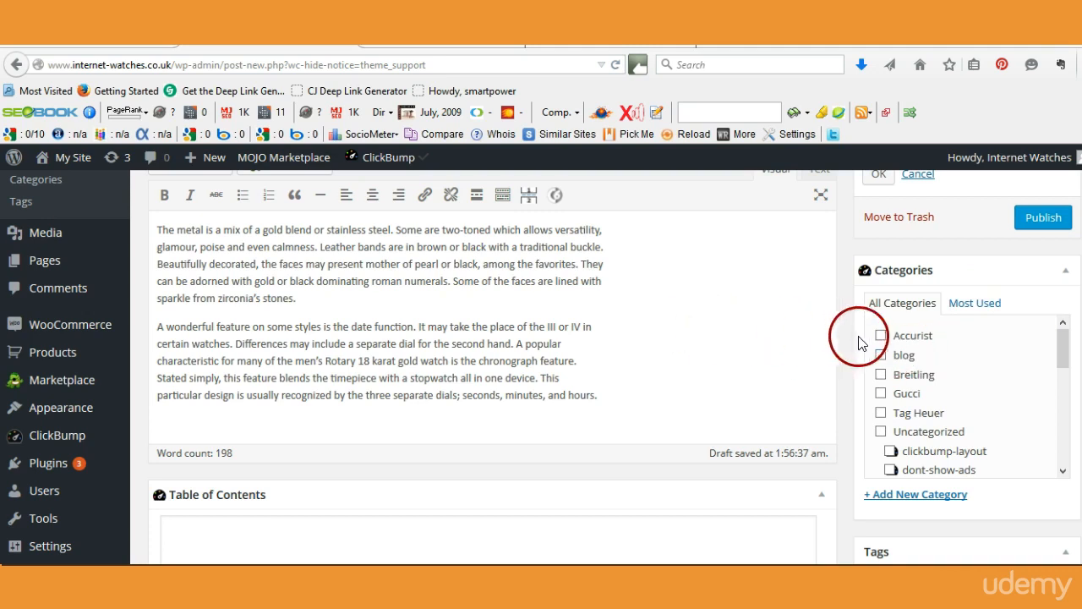
click(882, 335)
click(881, 337)
click(881, 356)
Create a new category named Rotary without a parent category and assign it to the post
scroll(615, 368, down, 2)
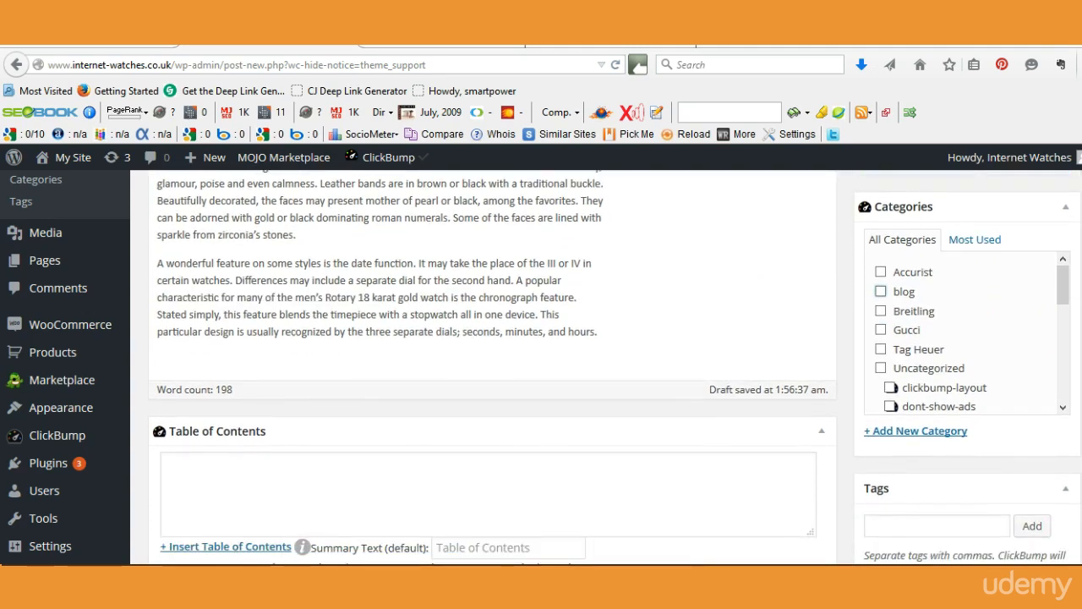
scroll(615, 368, down, 1)
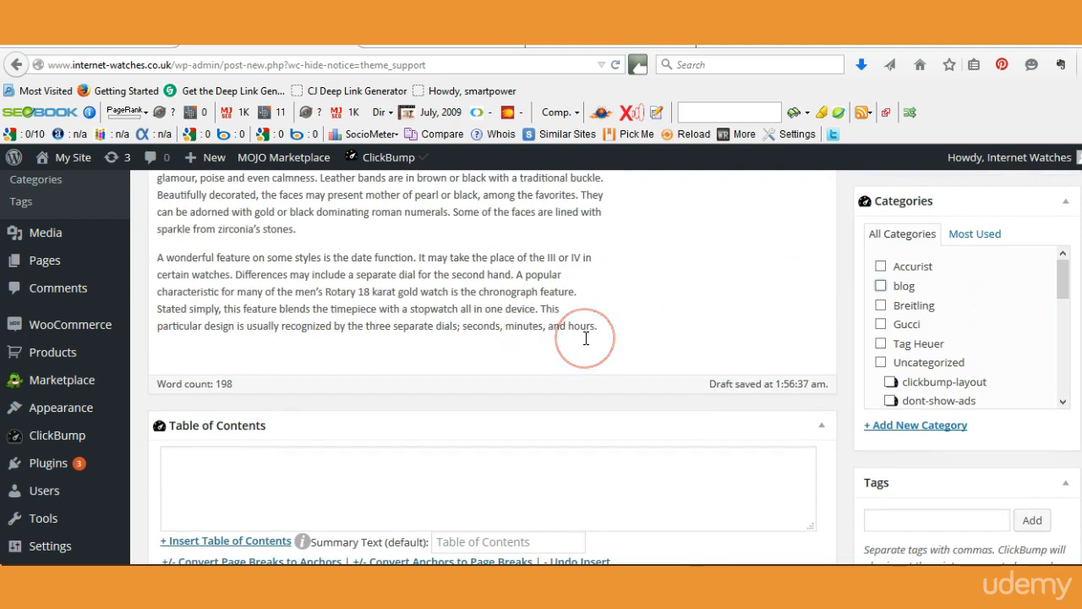
click(920, 431)
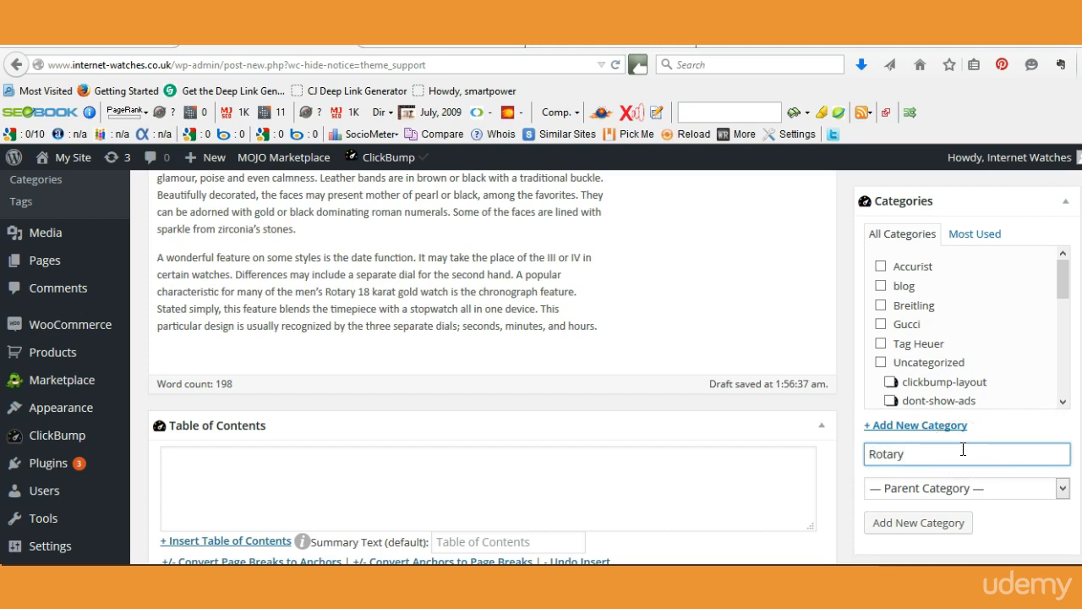
click(934, 528)
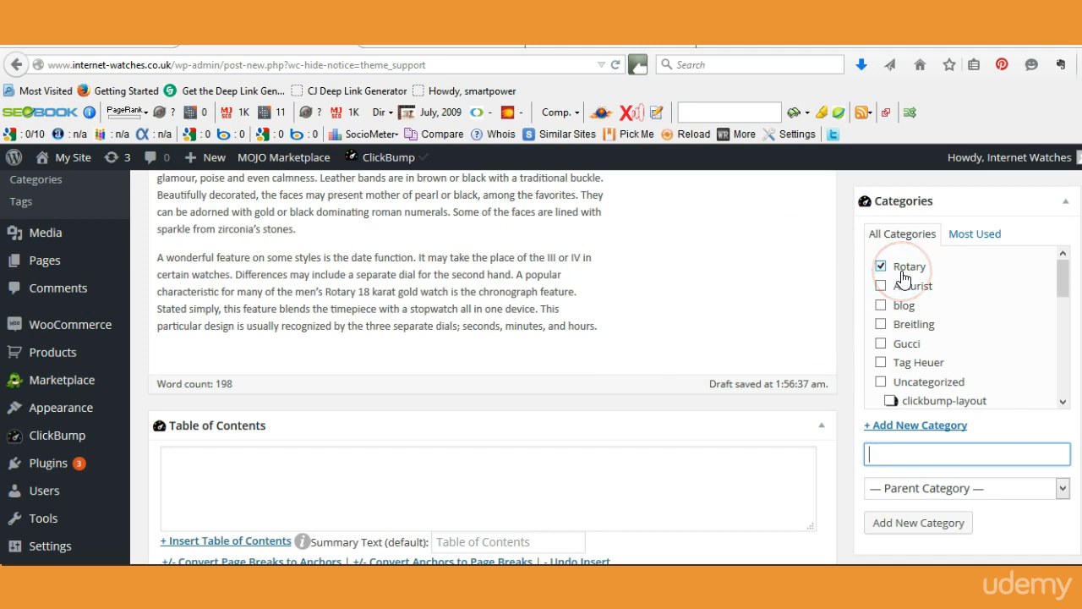
Publish the post "What Is In A Rotary 18-Karat Gold Watch"
scroll(490, 363, up, 5)
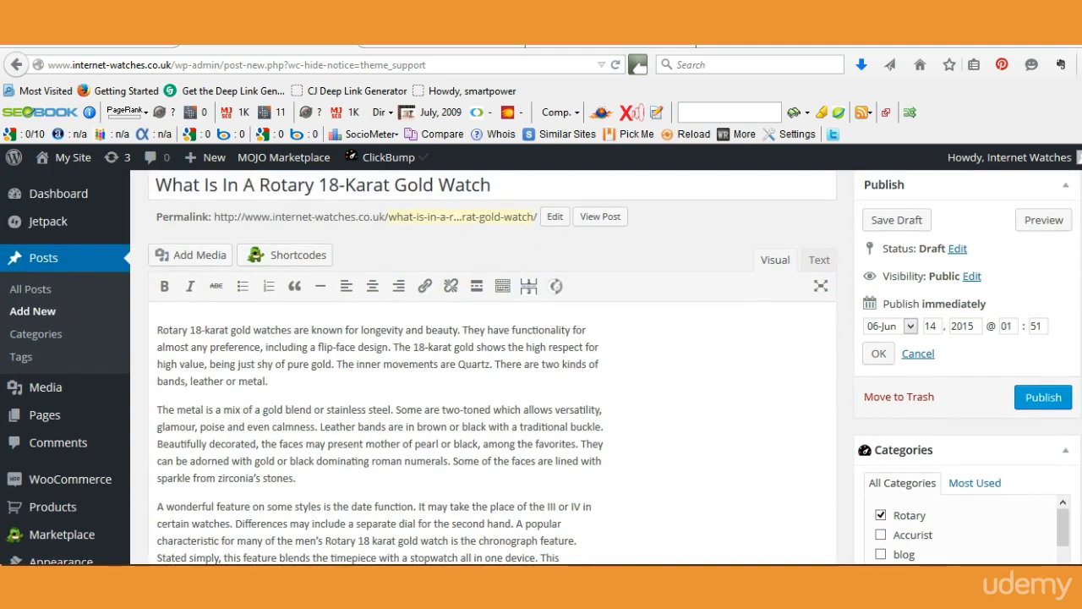
click(1045, 401)
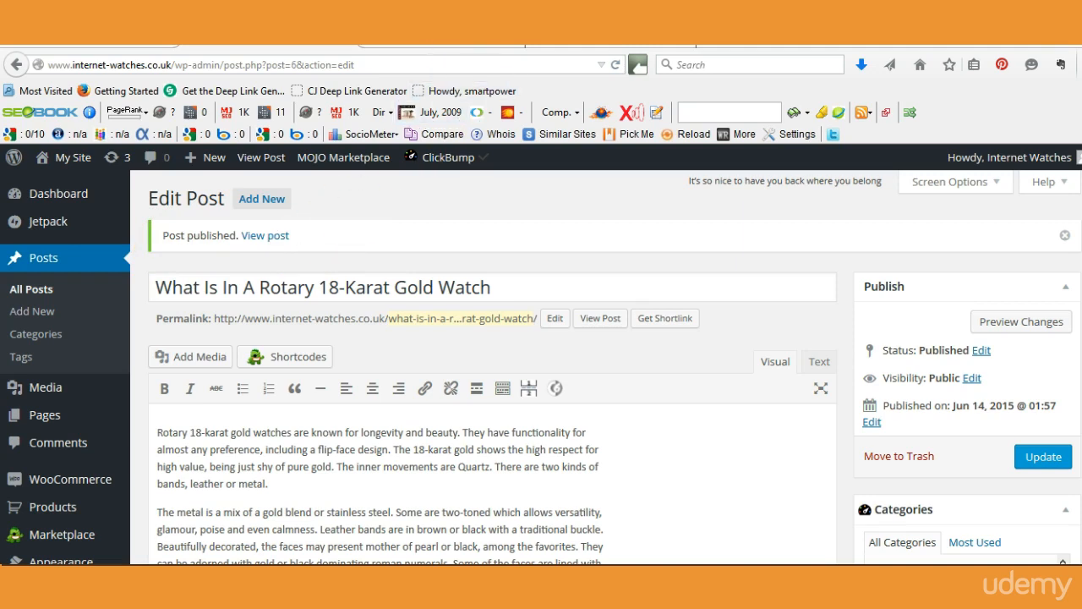
Go from the old preview to the site's home page and open the published Rotary watch article to check it
click(439, 42)
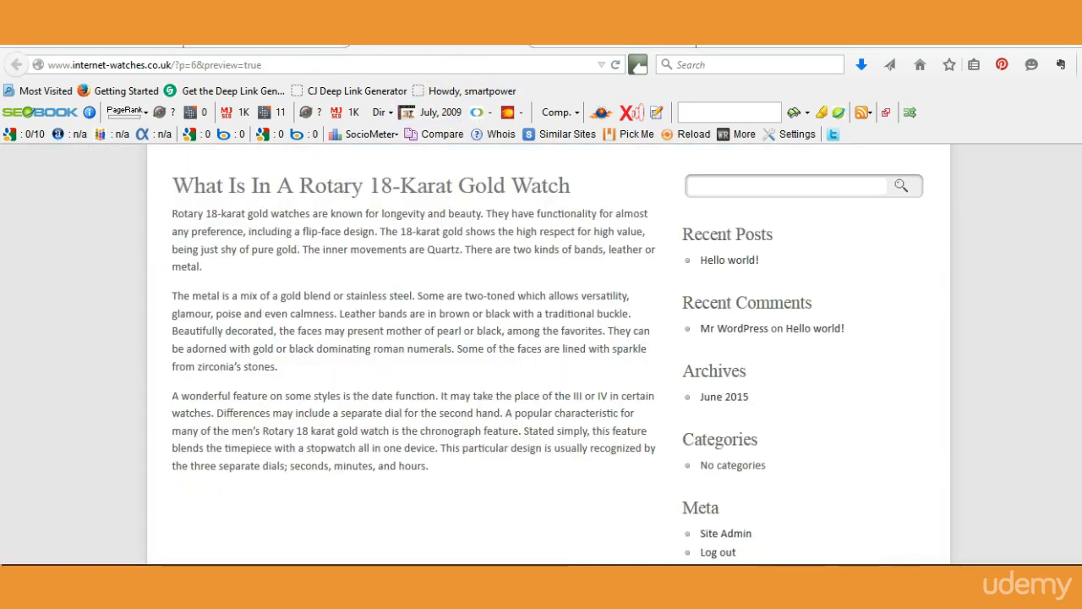
scroll(542, 355, up, 2)
click(259, 184)
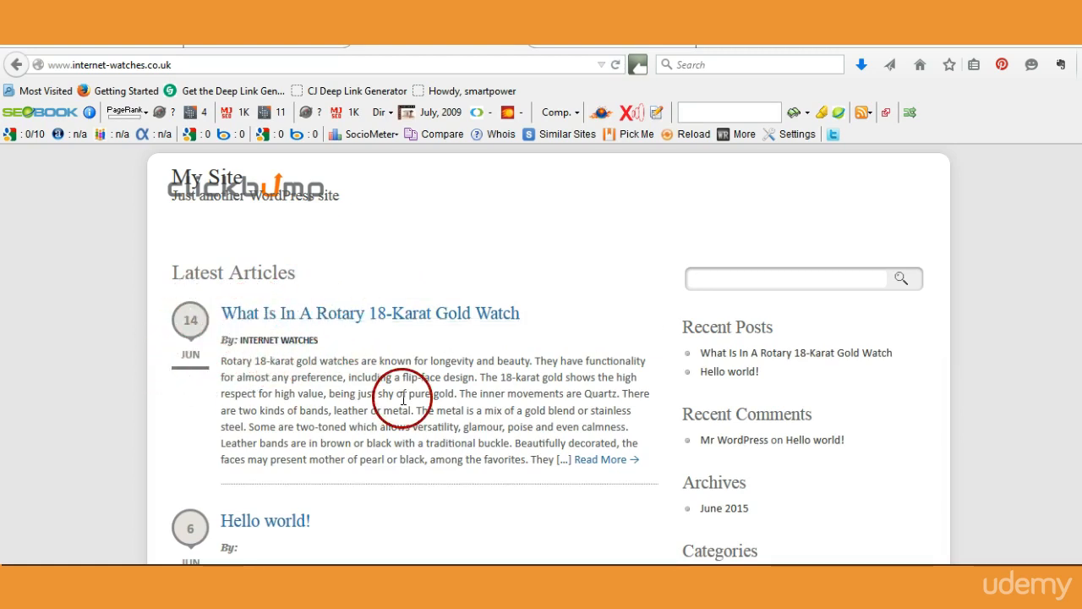
click(340, 321)
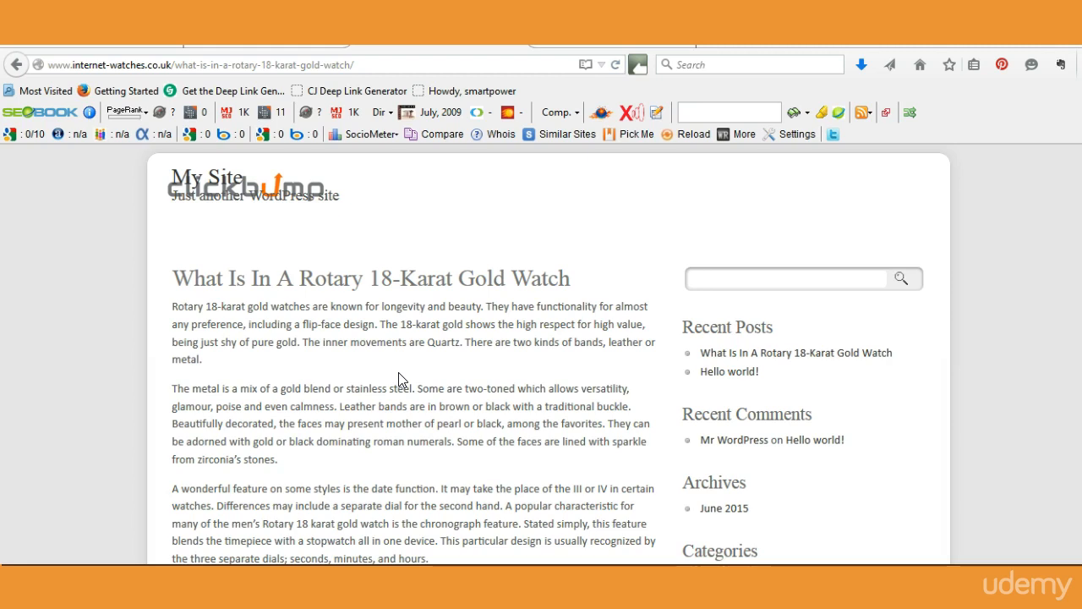
click(198, 468)
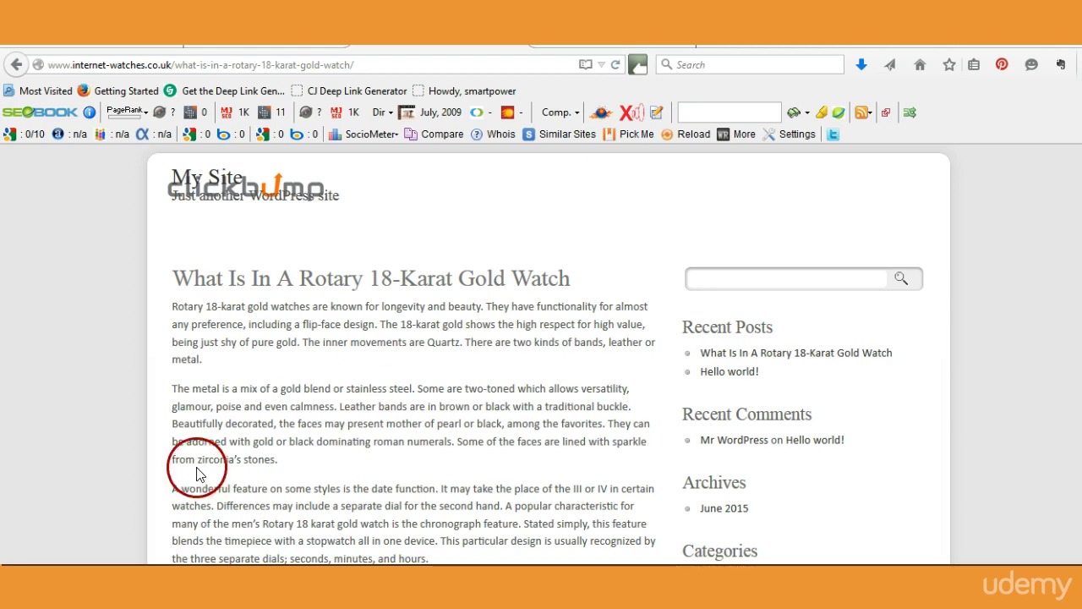